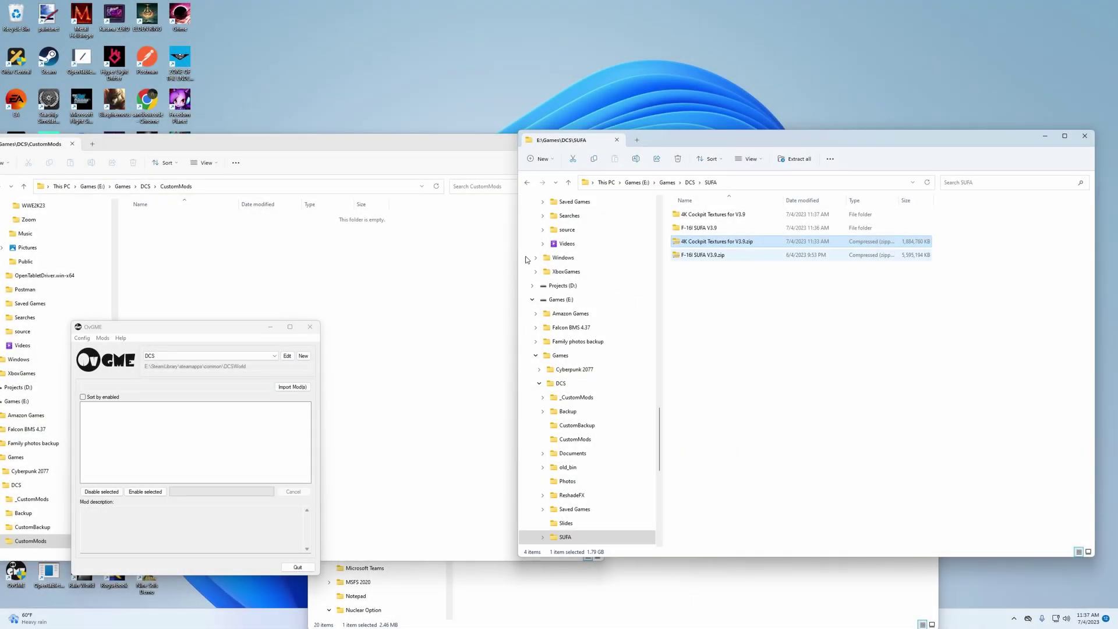
Open the extracted F-16I SUFA V3.9 folder inside the SUFA folder.
{"action": "left_click", "coordinate": [713, 215]}
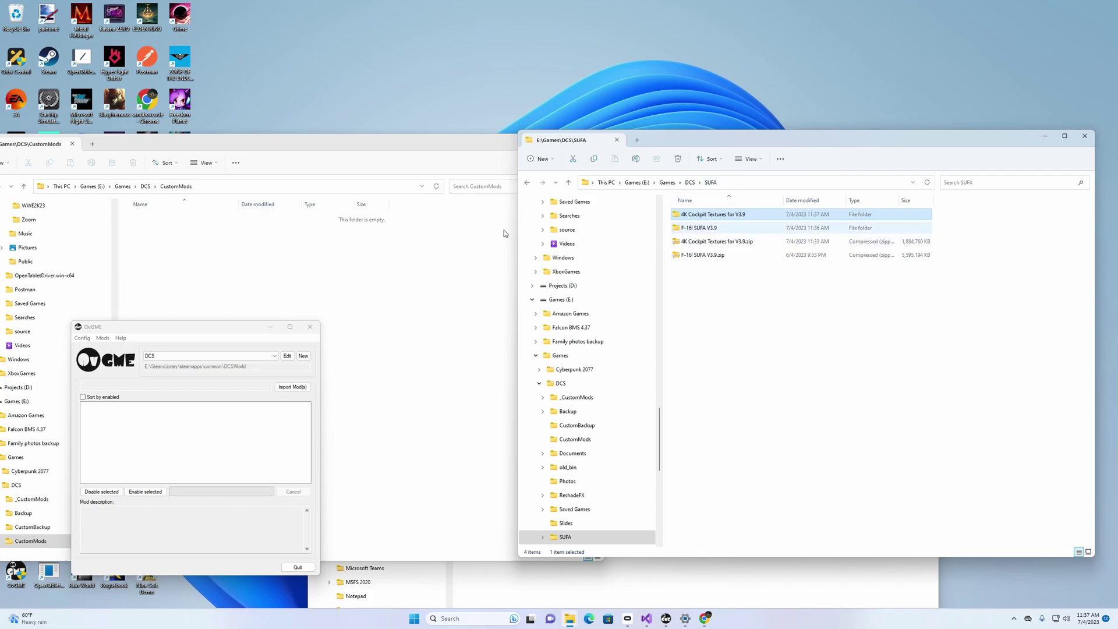
{"action": "key", "text": "Down"}
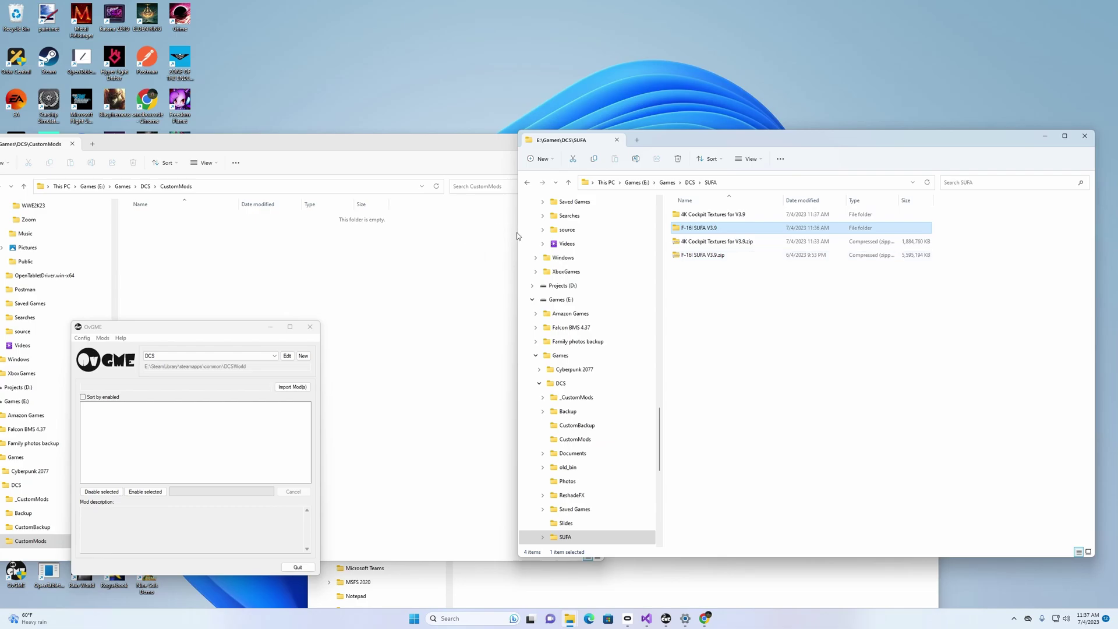
{"action": "key", "text": "Return"}
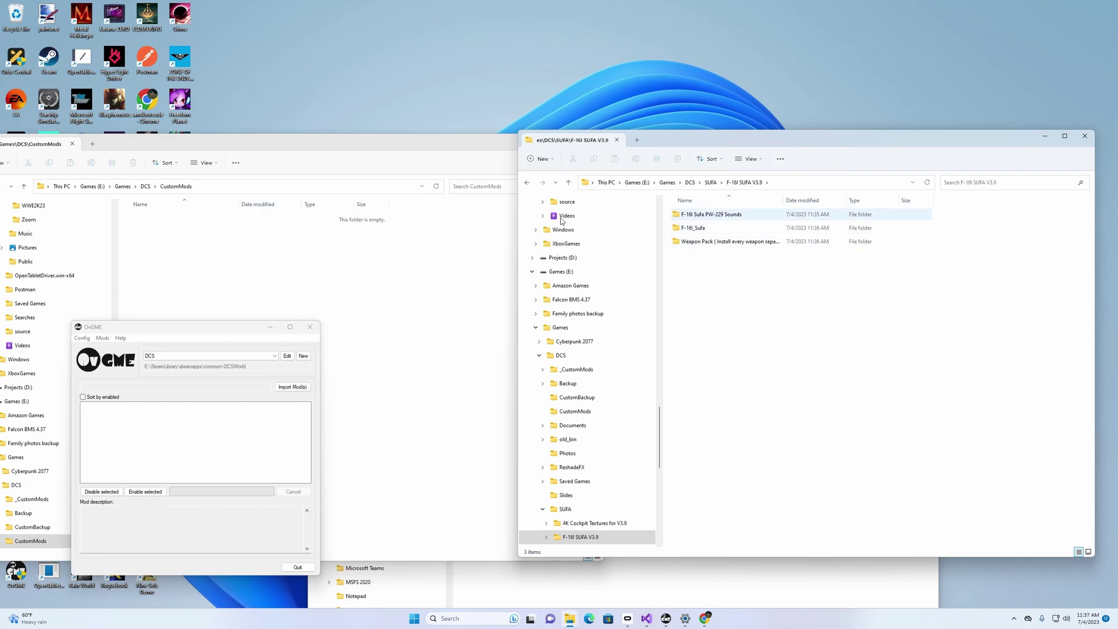
Copy the F-16I Sufa PW-229 Sounds and F-16I_Sufa folders into the CustomMods folder.
{"action": "left_click", "coordinate": [711, 214]}
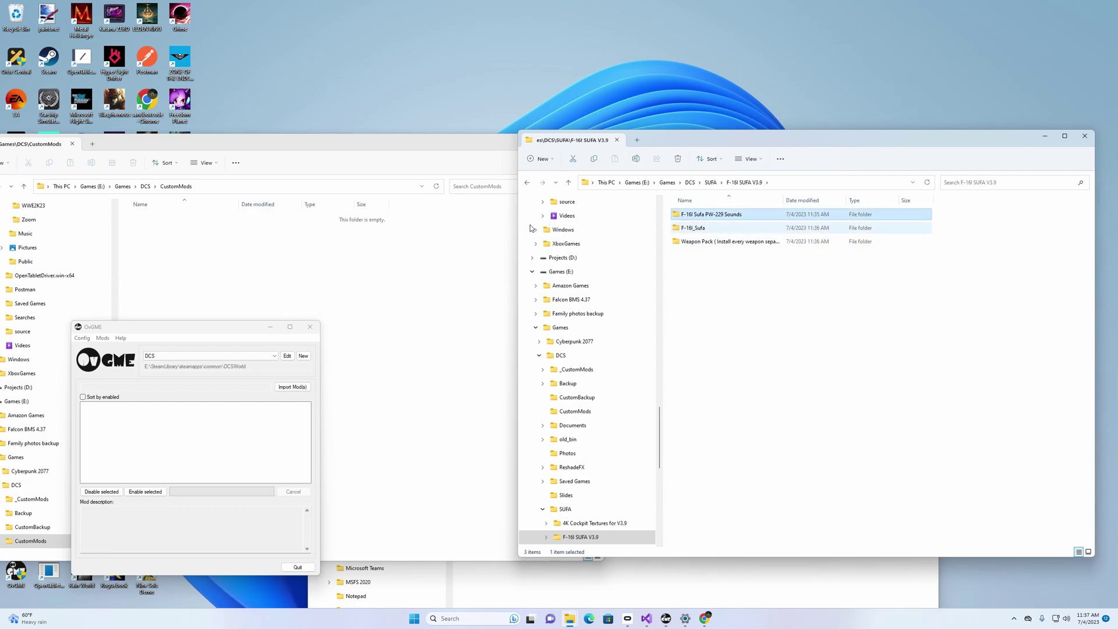
{"action": "left_click", "coordinate": [693, 228], "text": "ctrl"}
{"action": "key", "text": "shift+Down"}
{"action": "key", "text": "shift+F10"}
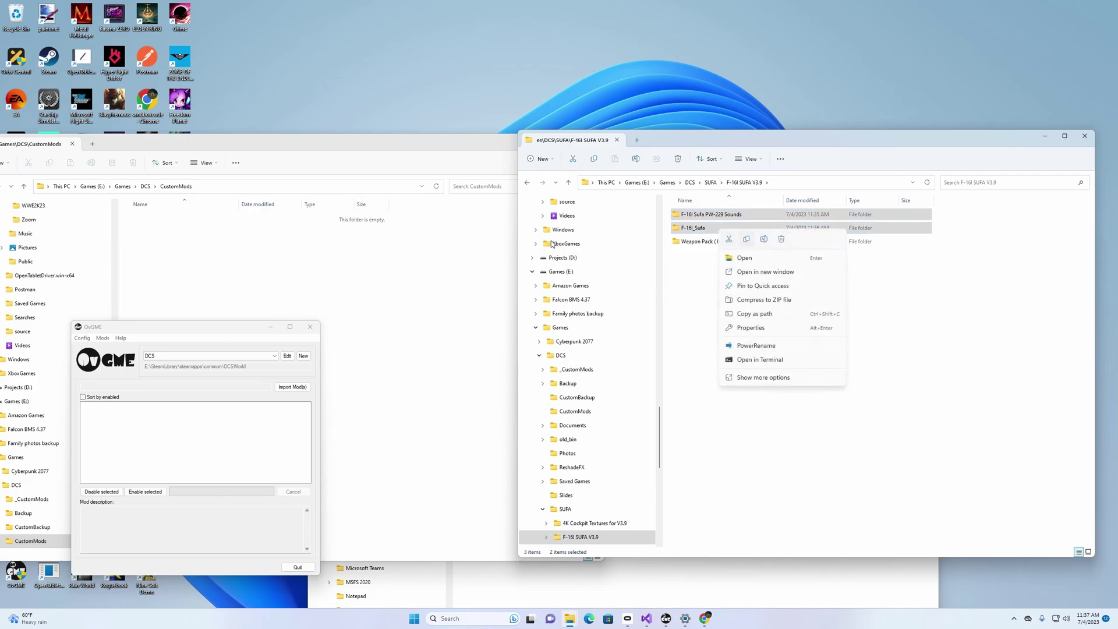
{"action": "left_click", "coordinate": [747, 239]}
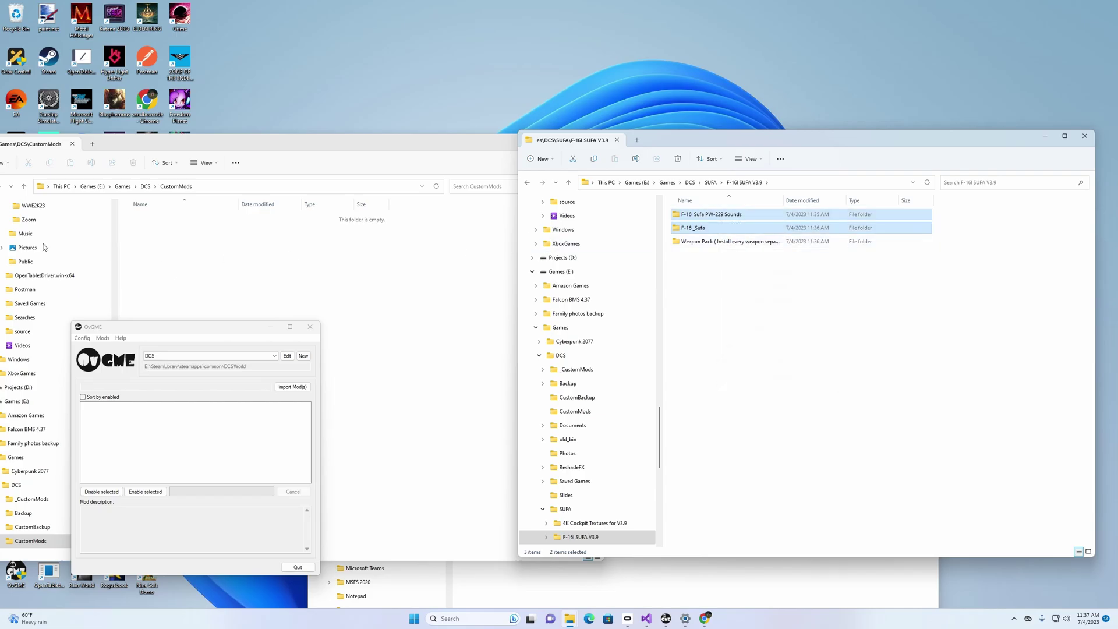
{"action": "left_click", "coordinate": [239, 245]}
{"action": "key", "text": "shift+F10"}
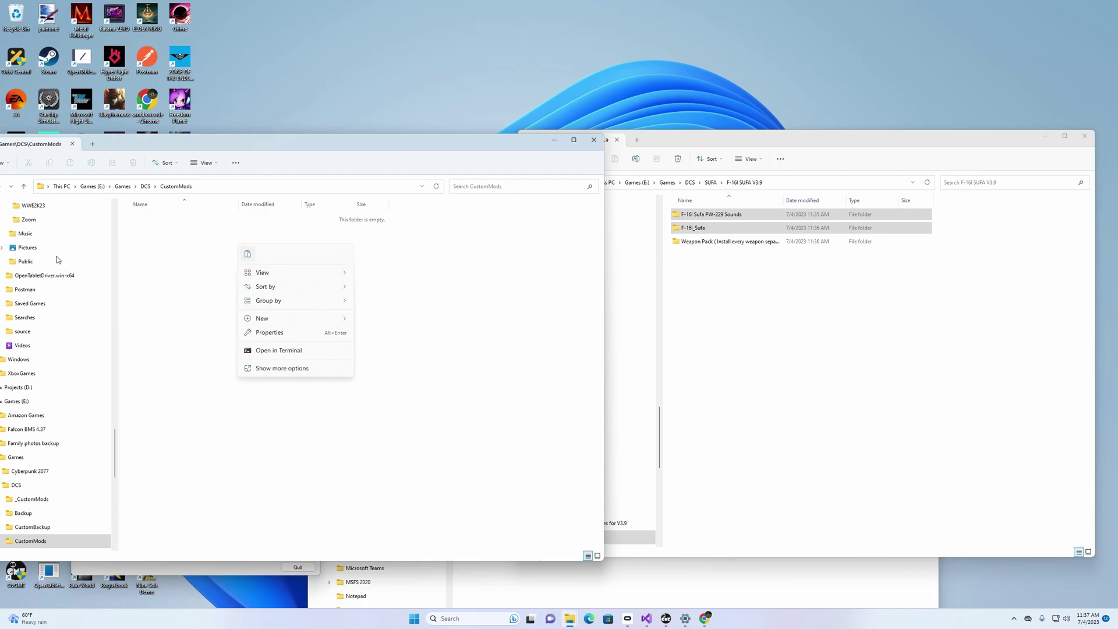
{"action": "key", "text": "Escape"}
{"action": "key", "text": "ctrl+v"}
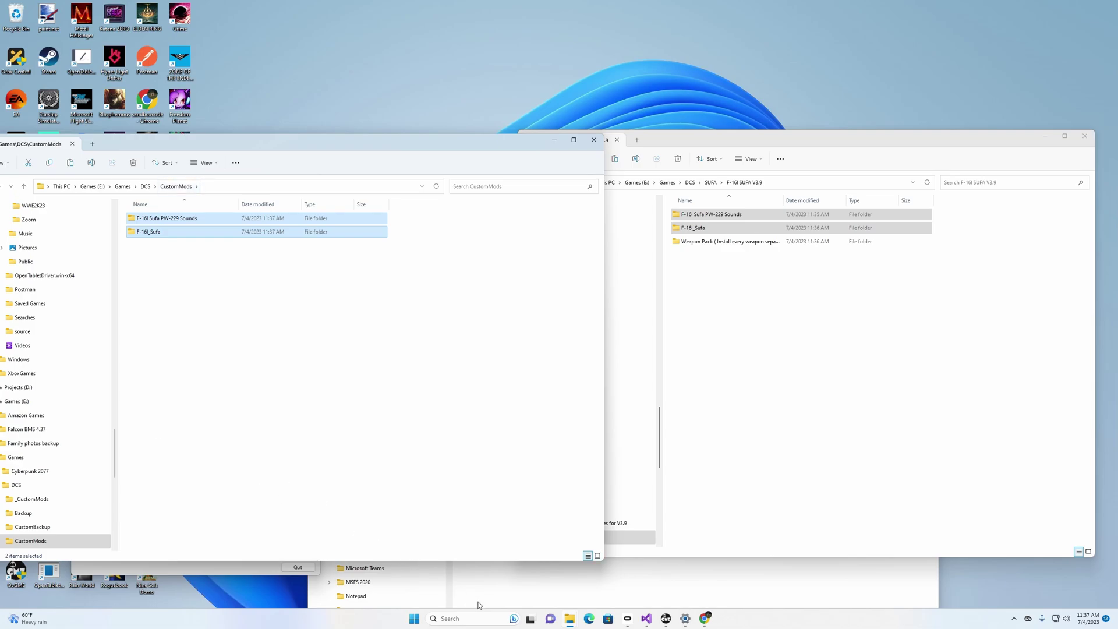
Switch to OvGME and check its mod list for the two copied Sufa mods.
{"action": "key", "text": "alt+Tab"}
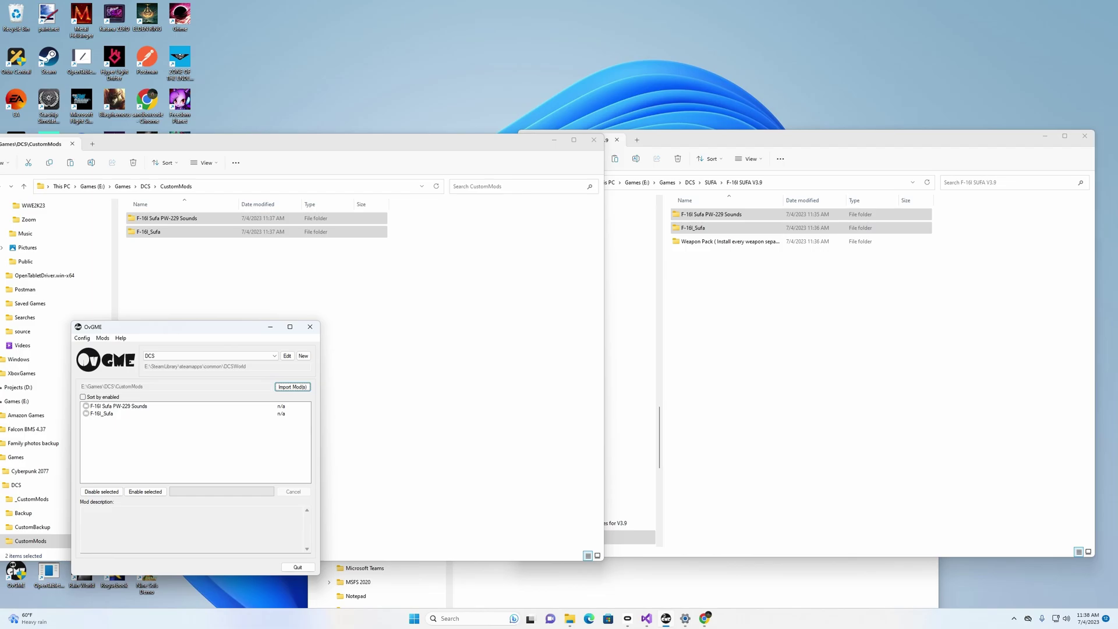
{"action": "left_click", "coordinate": [119, 406]}
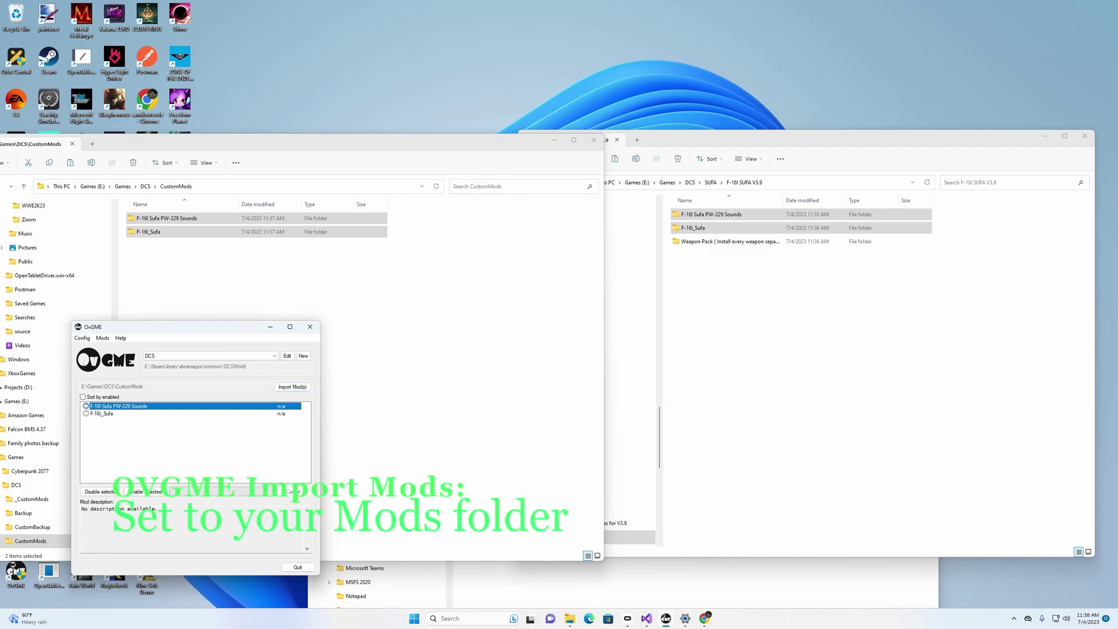
{"action": "left_click", "coordinate": [102, 413]}
{"action": "left_click", "coordinate": [118, 406]}
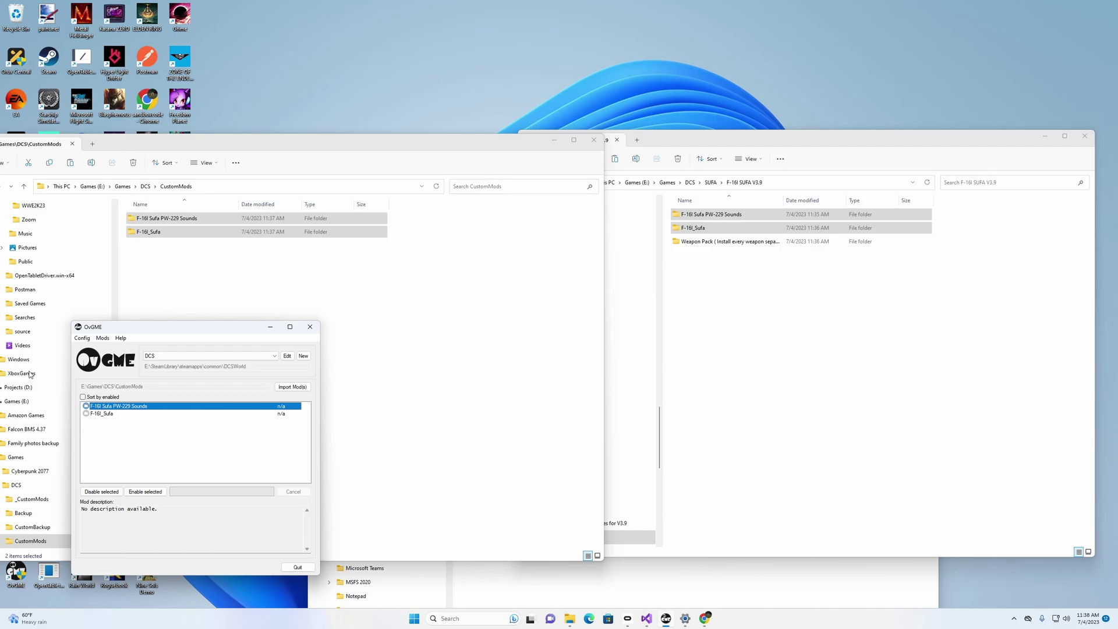
Return to the F-16I SUFA V3.9 folder in File Explorer and open its Weapon Pack subfolder.
{"action": "left_click", "coordinate": [548, 304]}
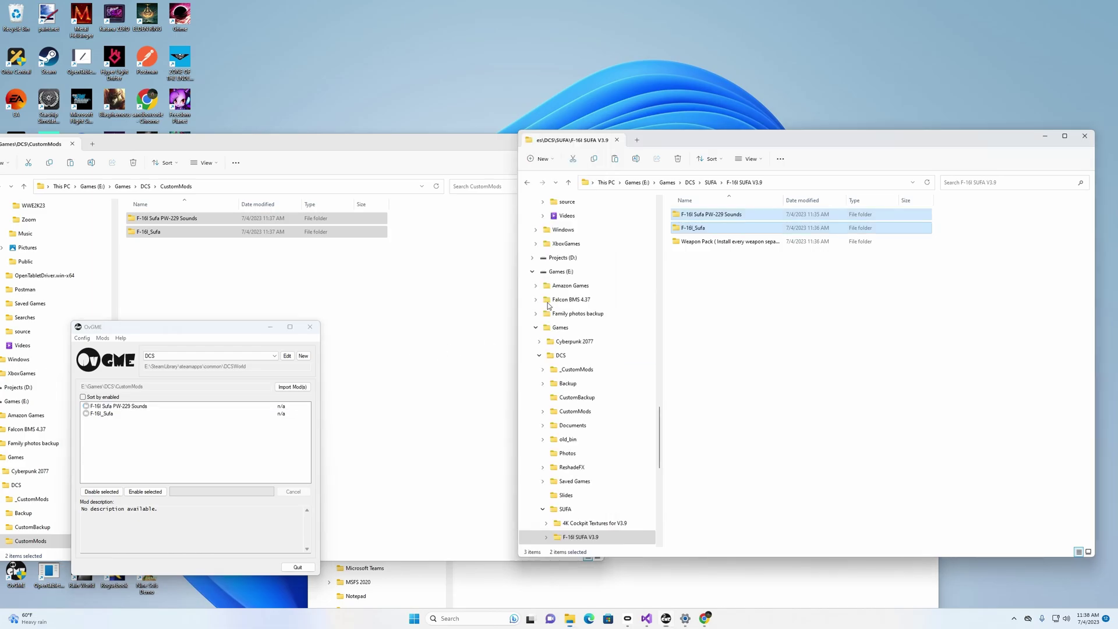
{"action": "key", "text": "Up"}
{"action": "key", "text": "Down"}
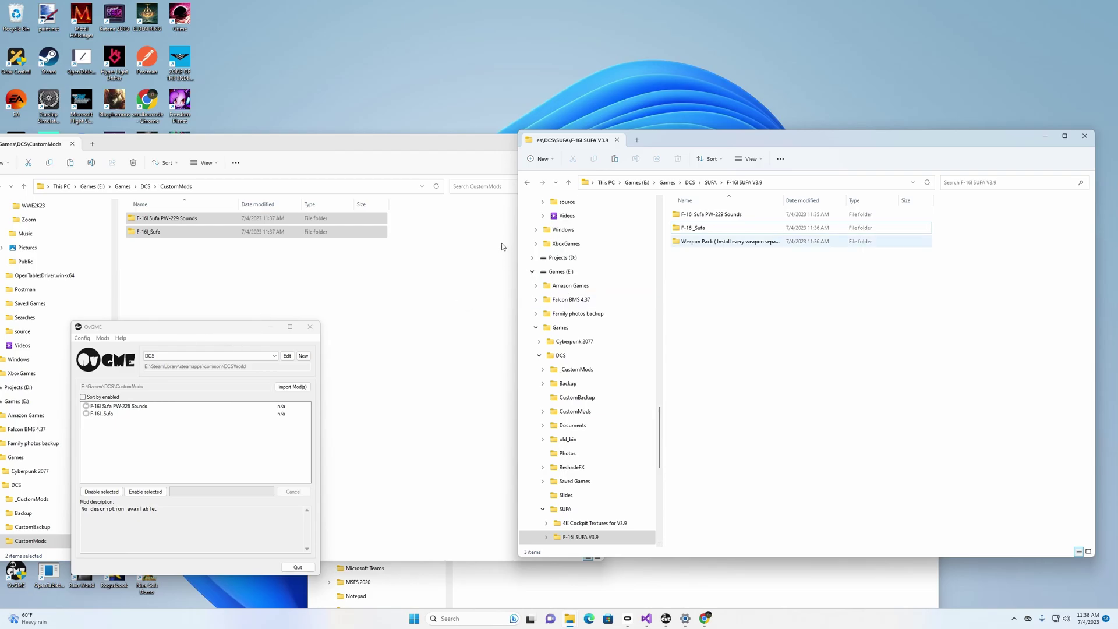
{"action": "double_click", "coordinate": [729, 242]}
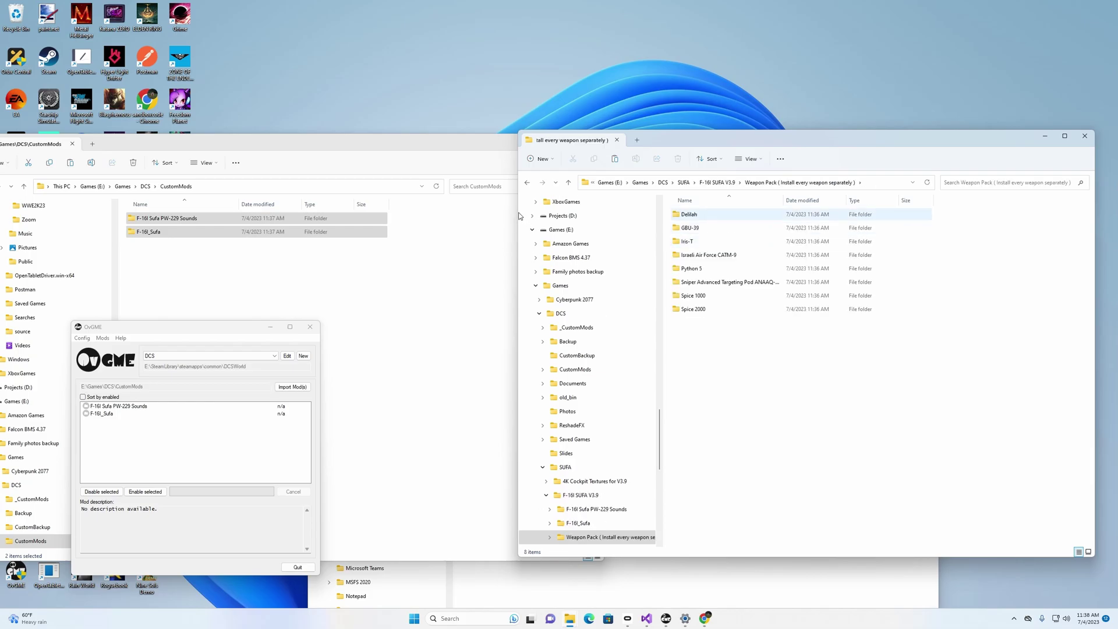
Copy all the weapon folders from Delilah through Spice 2000 into the CustomMods folder.
{"action": "left_click", "coordinate": [714, 214]}
{"action": "left_click", "coordinate": [719, 309], "text": "shift"}
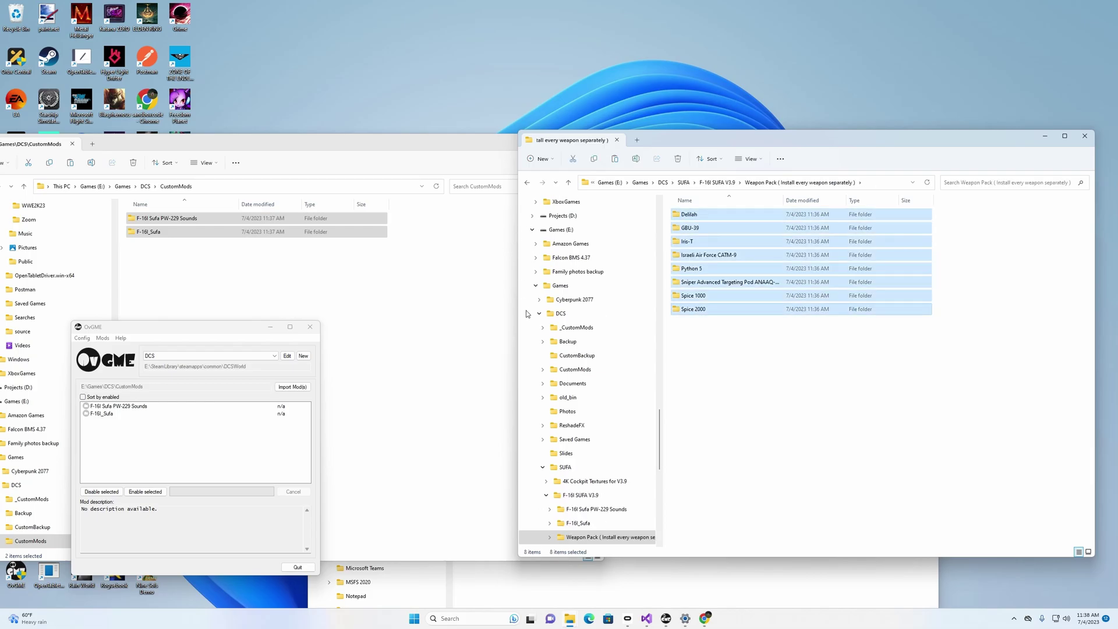
{"action": "right_click", "coordinate": [719, 309]}
{"action": "left_click", "coordinate": [548, 322]}
{"action": "left_click", "coordinate": [163, 312]}
{"action": "key", "text": "shift+F10"}
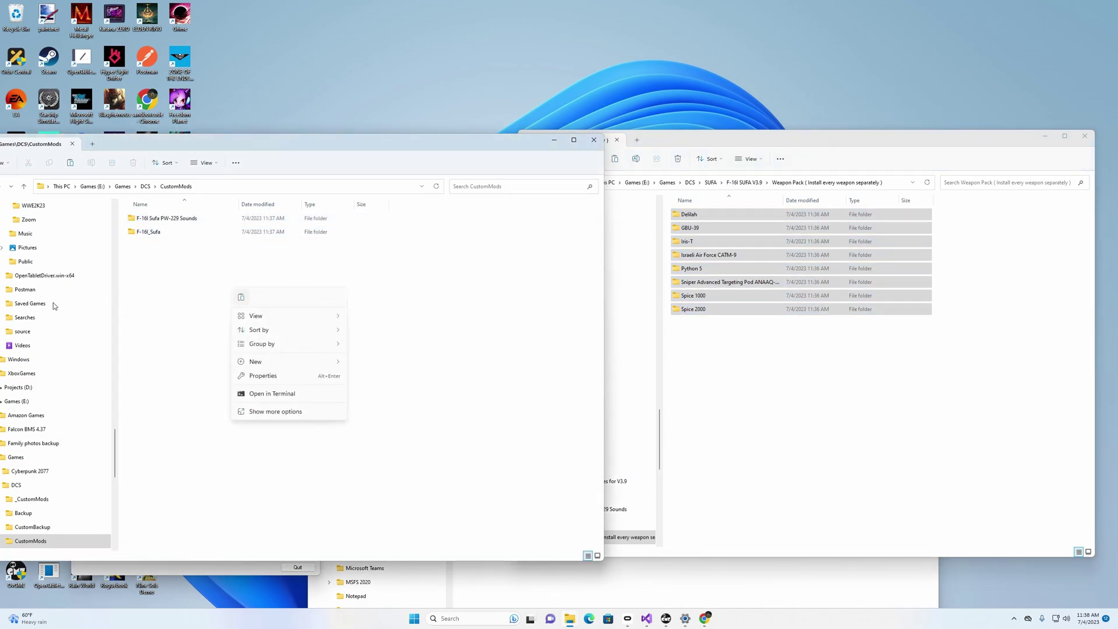
{"action": "key", "text": "Escape"}
{"action": "key", "text": "ctrl+v"}
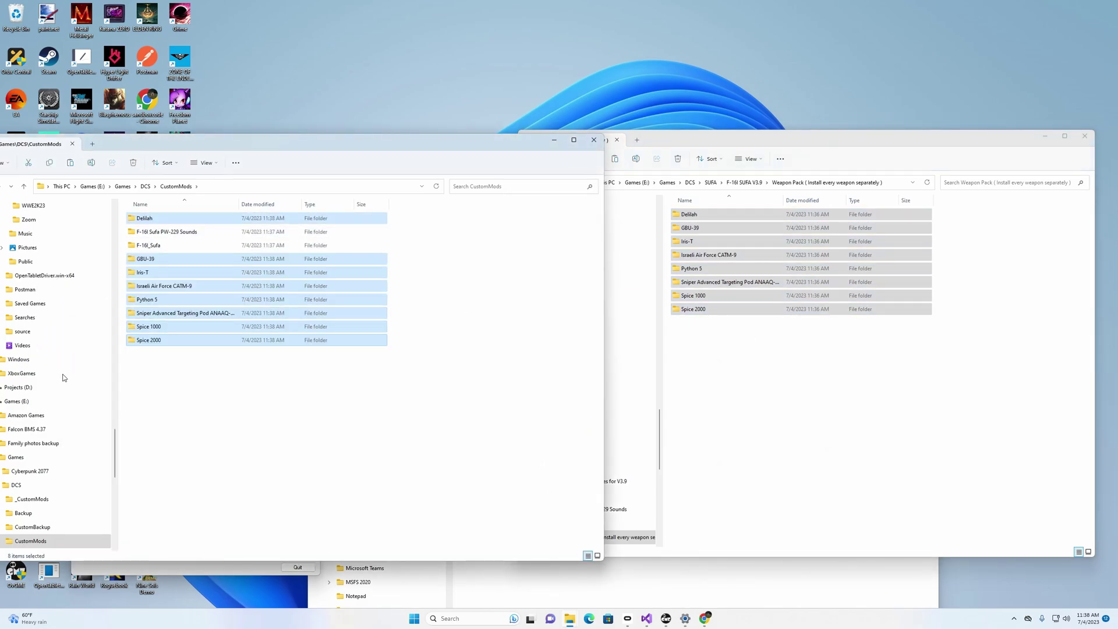
Bring OvGME to the front and check its mod list for the copied weapon mods.
{"action": "left_click_drag", "start_coordinate": [469, 137], "coordinate": [478, 138]}
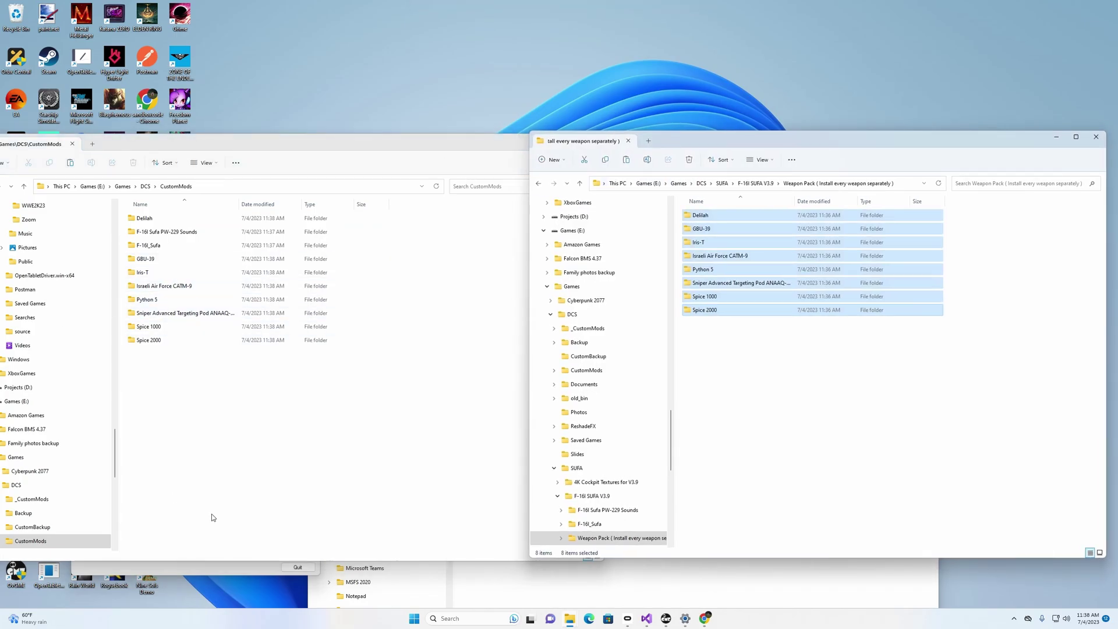
{"action": "left_click", "coordinate": [317, 567]}
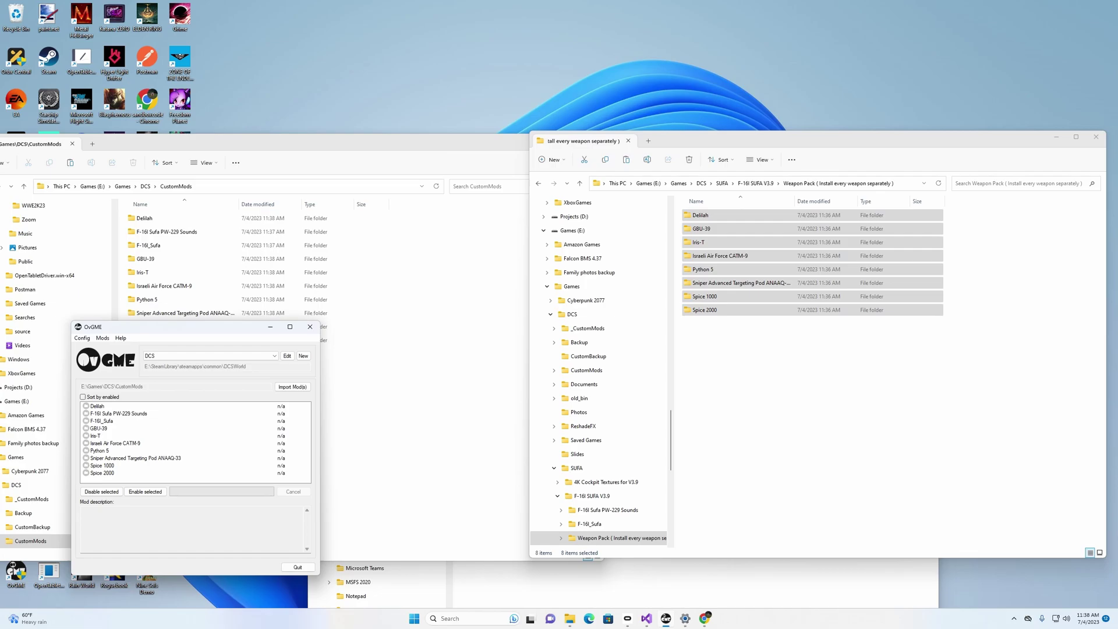
{"action": "key", "text": "ctrl+c"}
{"action": "left_click_drag", "start_coordinate": [464, 139], "coordinate": [452, 139]}
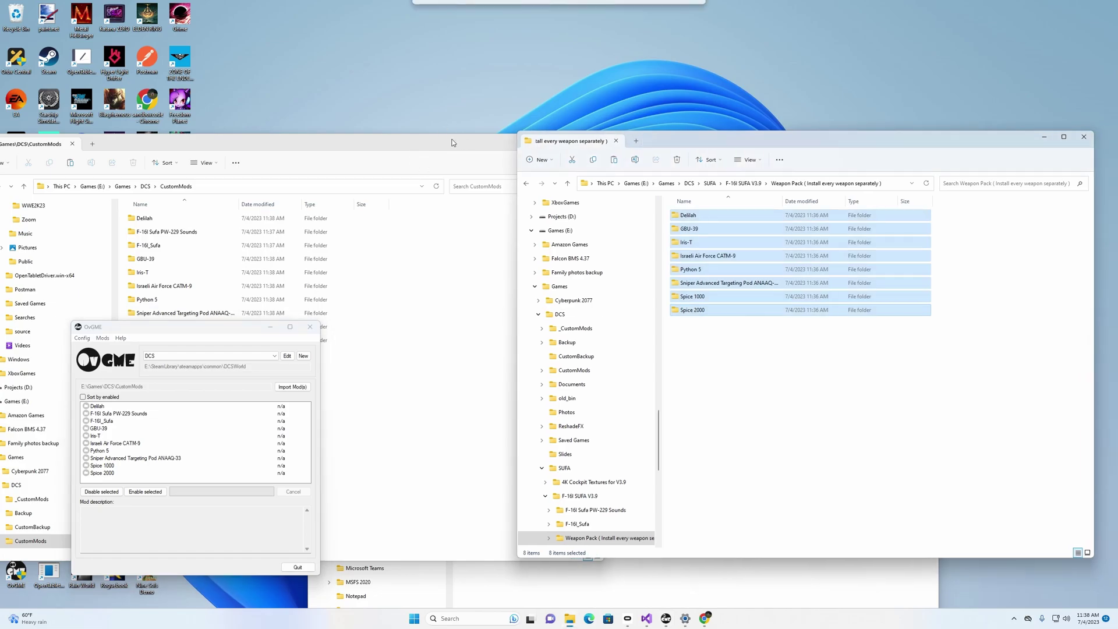
Go back to the SUFA folder, open 4K Cockpit Textures for V3.9 and check the contents of its inner folder.
{"action": "left_click", "coordinate": [525, 184]}
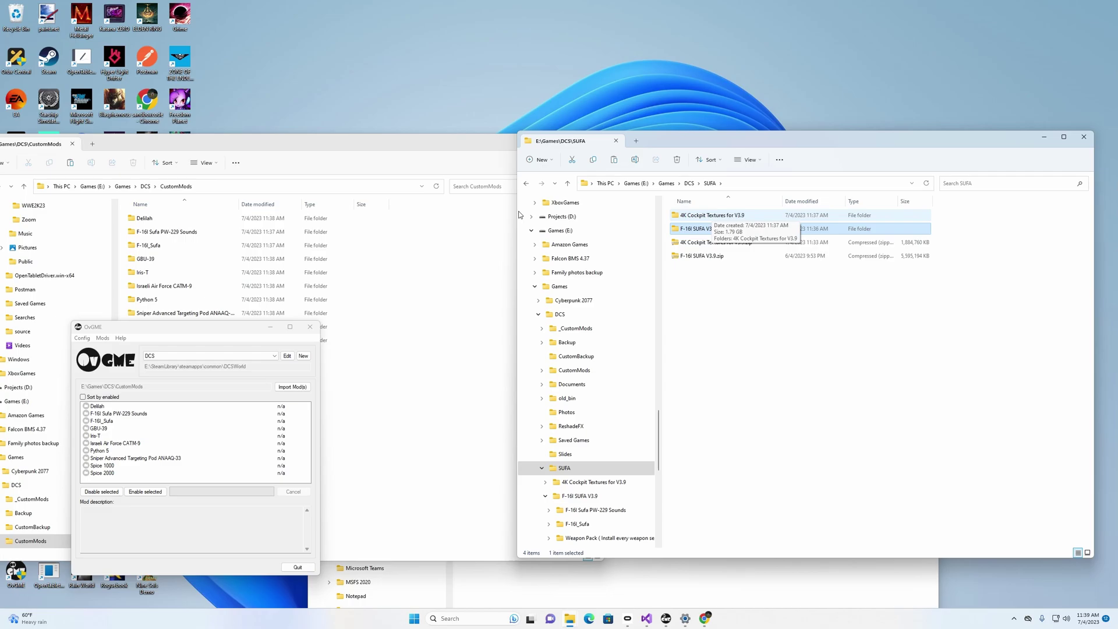
{"action": "key", "text": "Up"}
{"action": "key", "text": "Return"}
{"action": "left_click", "coordinate": [712, 215]}
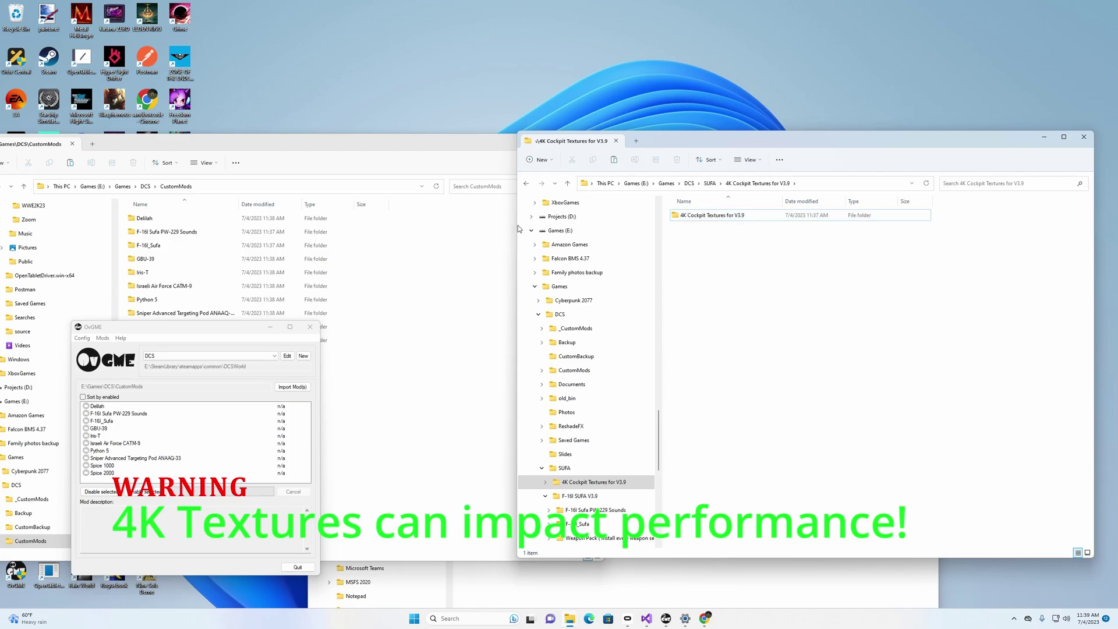
{"action": "key", "text": "Return"}
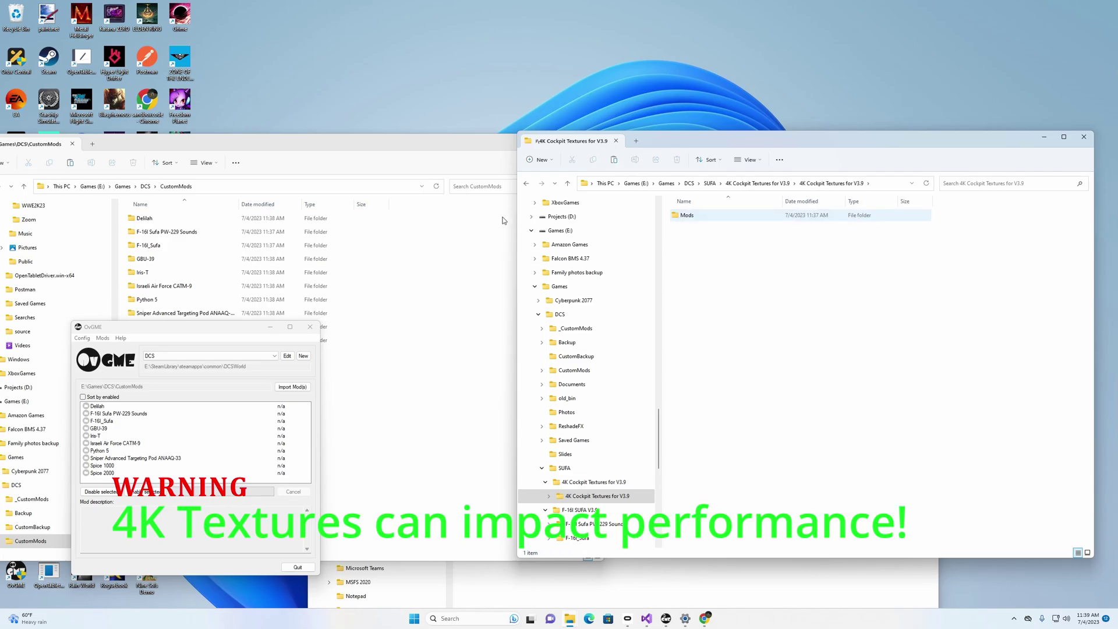
{"action": "key", "text": "BackSpace"}
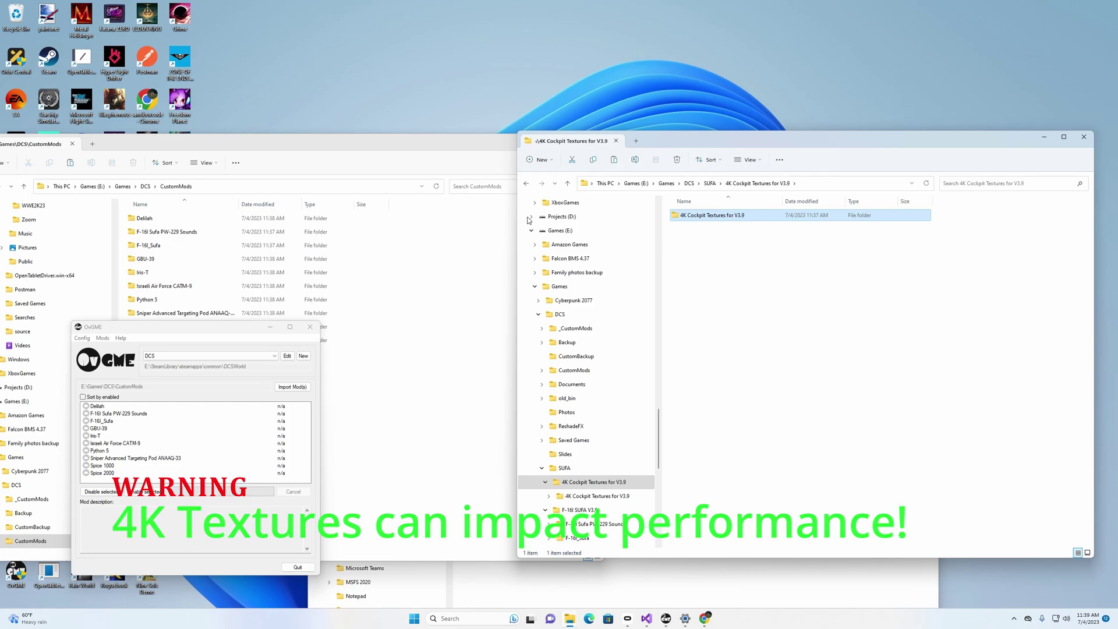
Copy the inner 4K Cockpit Textures for V3.9 folder into the CustomMods folder.
{"action": "key", "text": "shift+F10"}
{"action": "key", "text": "Escape"}
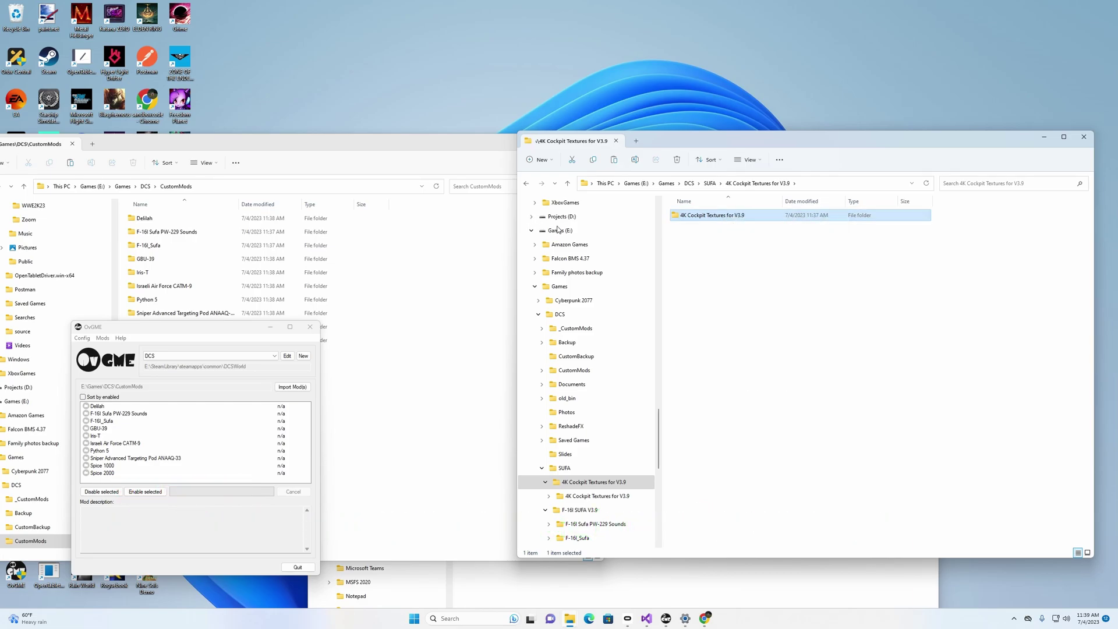
{"action": "left_click", "coordinate": [190, 146]}
{"action": "key", "text": "shift+F10"}
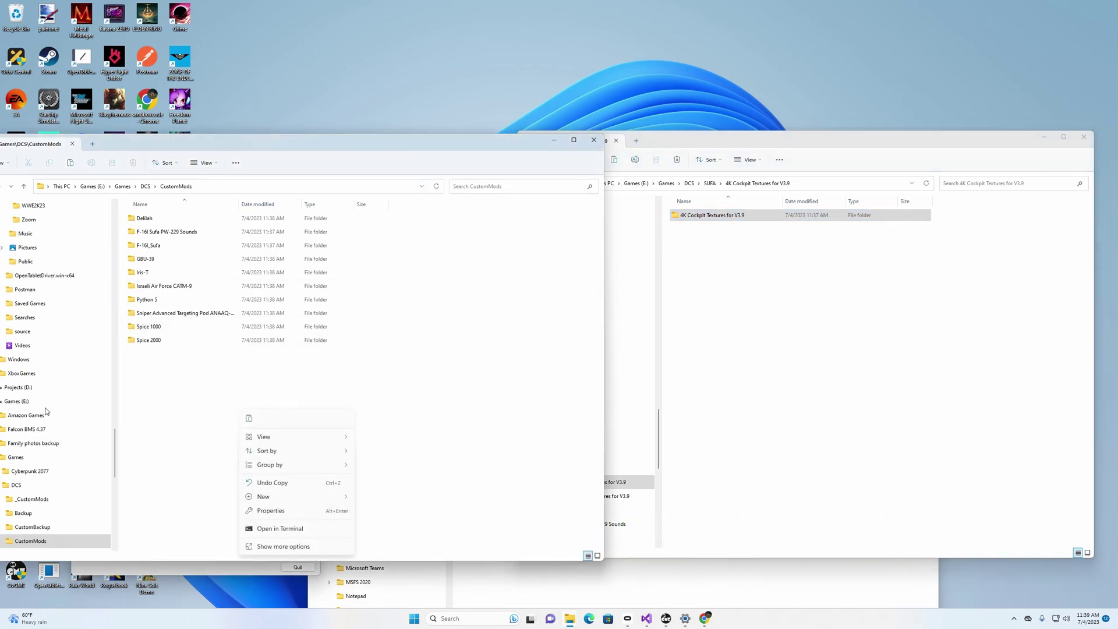
{"action": "key", "text": "Escape"}
{"action": "key", "text": "ctrl+v"}
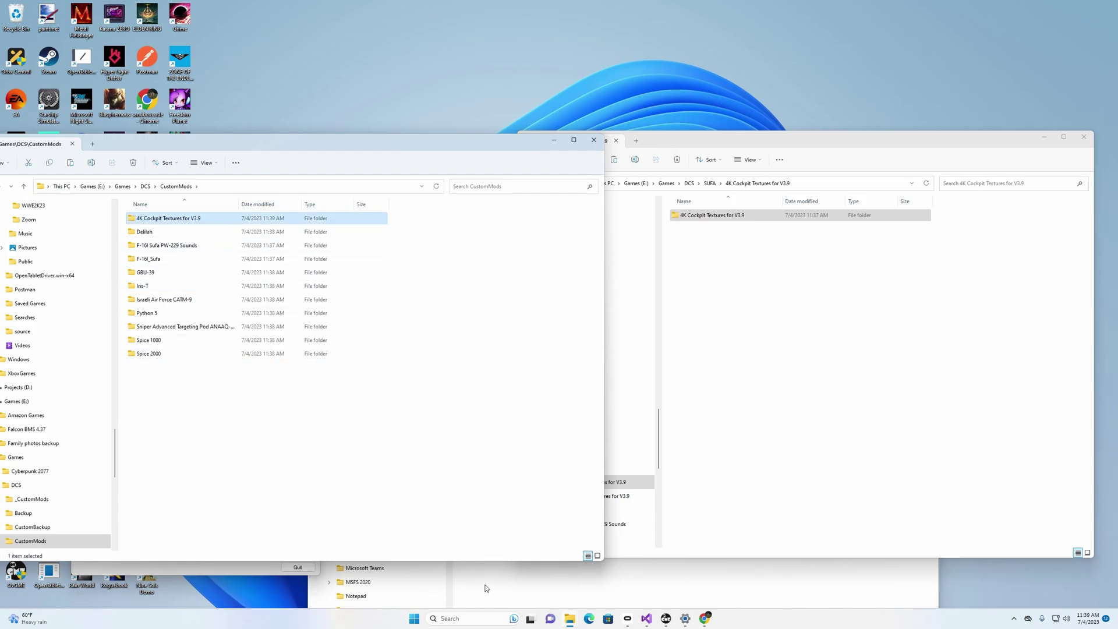
Switch to OvGME and enable the F-16I_Sufa, F-16I Sufa PW-229 Sounds and 4K Cockpit Textures for V3.9 mods.
{"action": "left_click", "coordinate": [665, 619]}
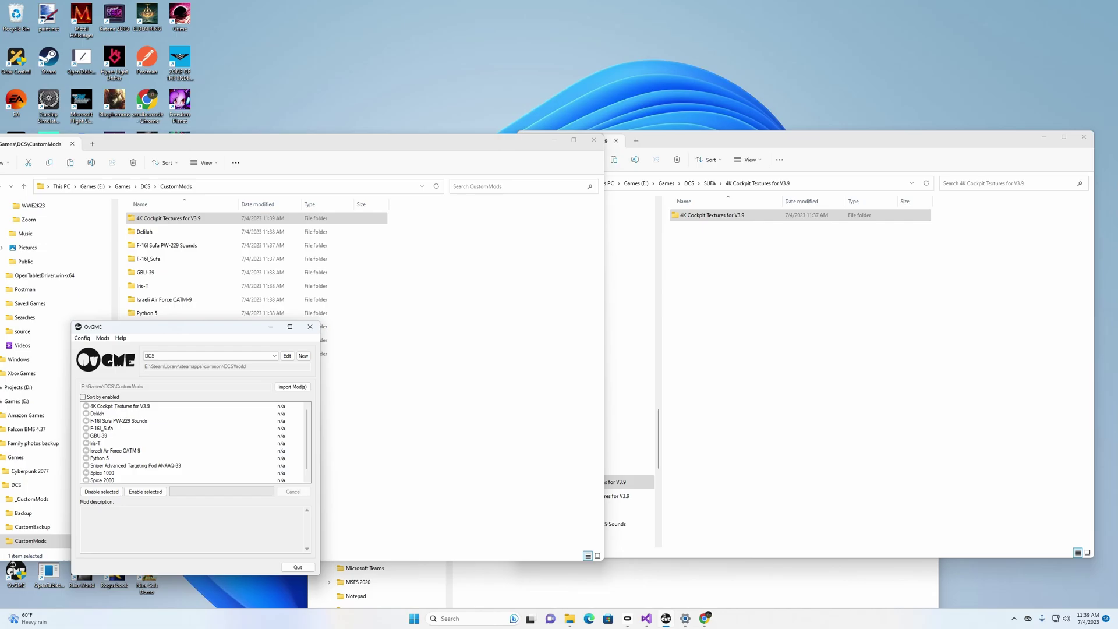
{"action": "double_click", "coordinate": [102, 428]}
{"action": "double_click", "coordinate": [119, 421]}
{"action": "left_click", "coordinate": [118, 421]}
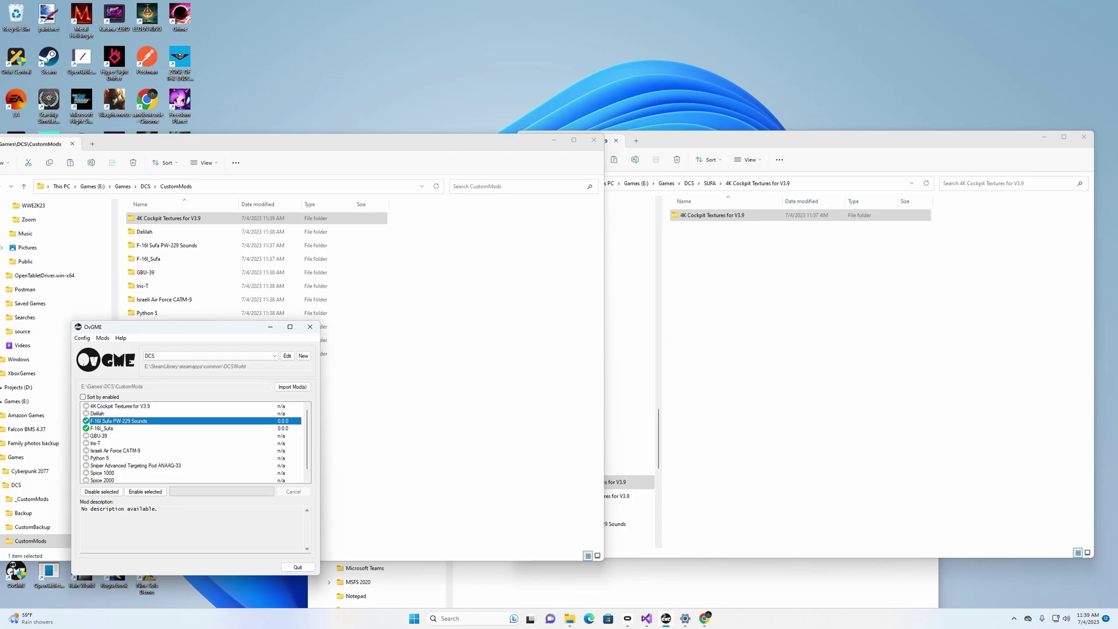
{"action": "double_click", "coordinate": [120, 406]}
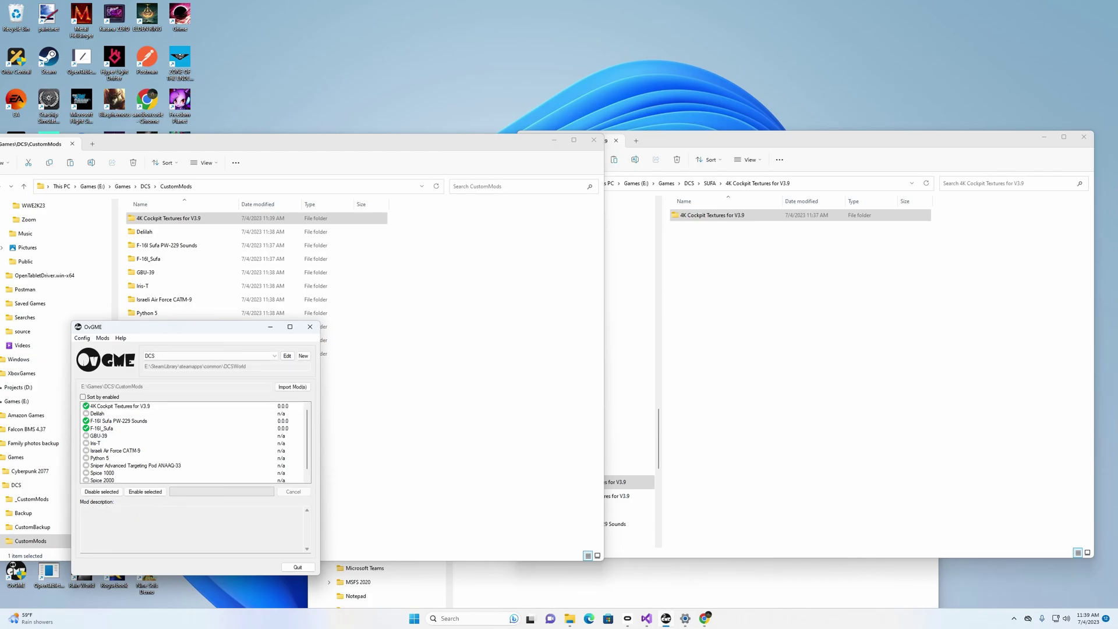
Enable the Python 5 weapon mod and accept installing it despite the file overlap with F-16I_Sufa.
{"action": "left_click", "coordinate": [99, 436]}
{"action": "scroll", "coordinate": [175, 442], "scroll_direction": "down", "scroll_amount": 1}
{"action": "double_click", "coordinate": [99, 450]}
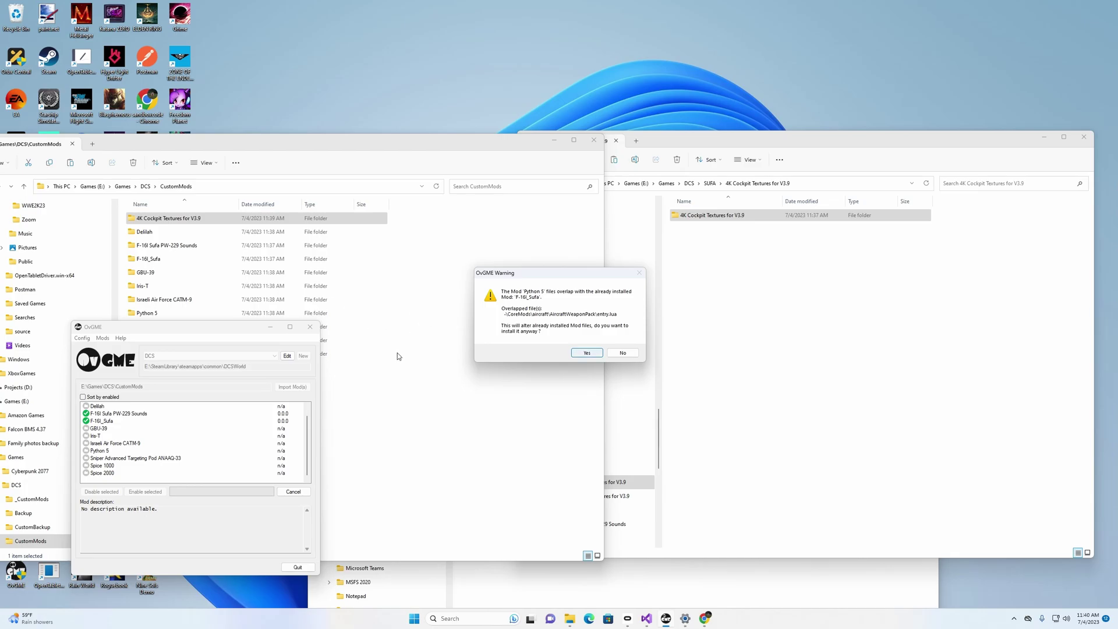
{"action": "left_click", "coordinate": [587, 352]}
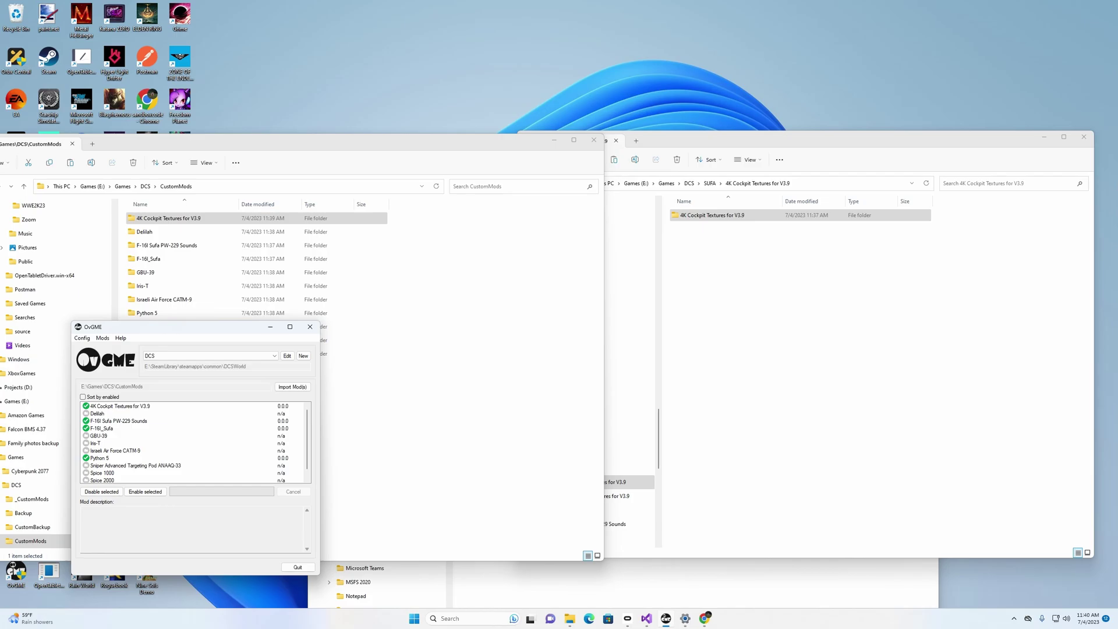
{"action": "left_click", "coordinate": [99, 435]}
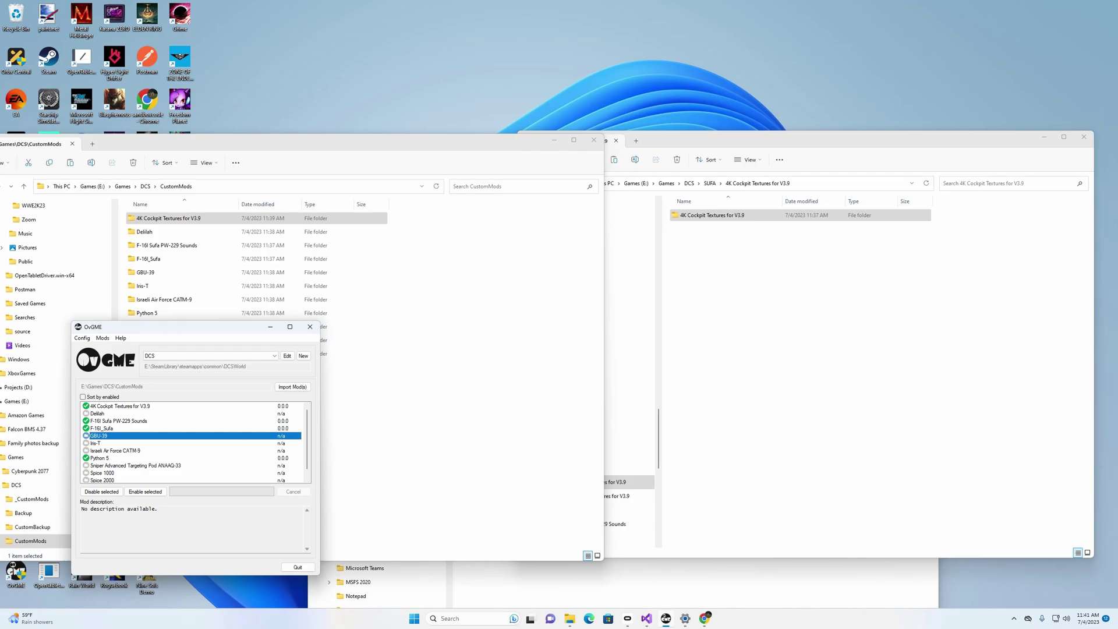
{"action": "left_click", "coordinate": [100, 458]}
{"action": "scroll", "coordinate": [191, 443], "scroll_direction": "down", "scroll_amount": 1}
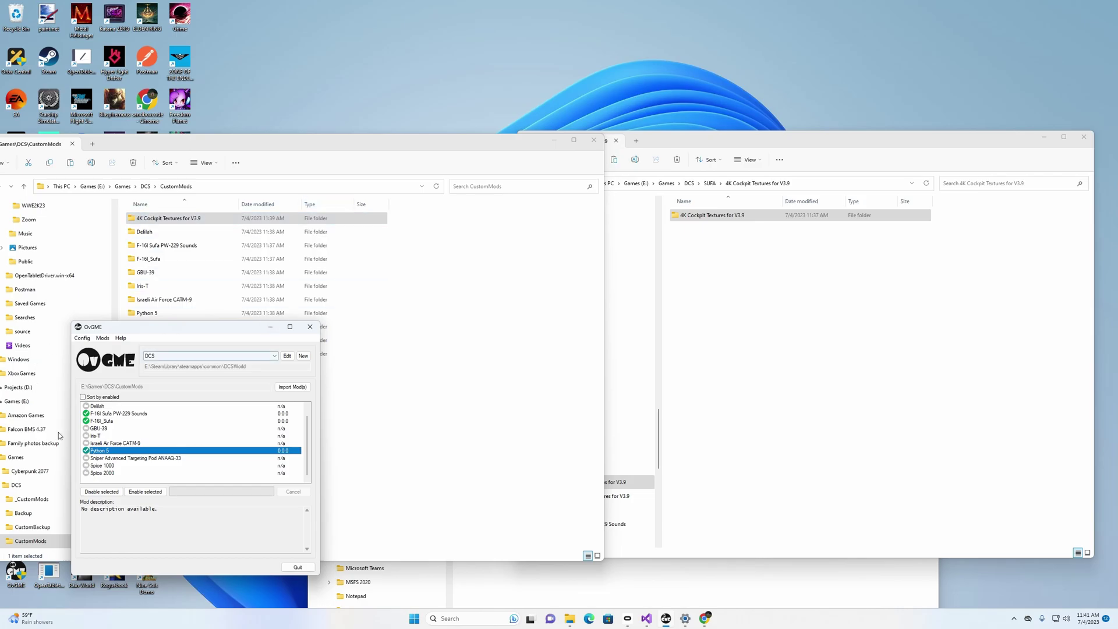
{"action": "scroll", "coordinate": [30, 430], "scroll_direction": "up", "scroll_amount": 1}
{"action": "left_click", "coordinate": [120, 406]}
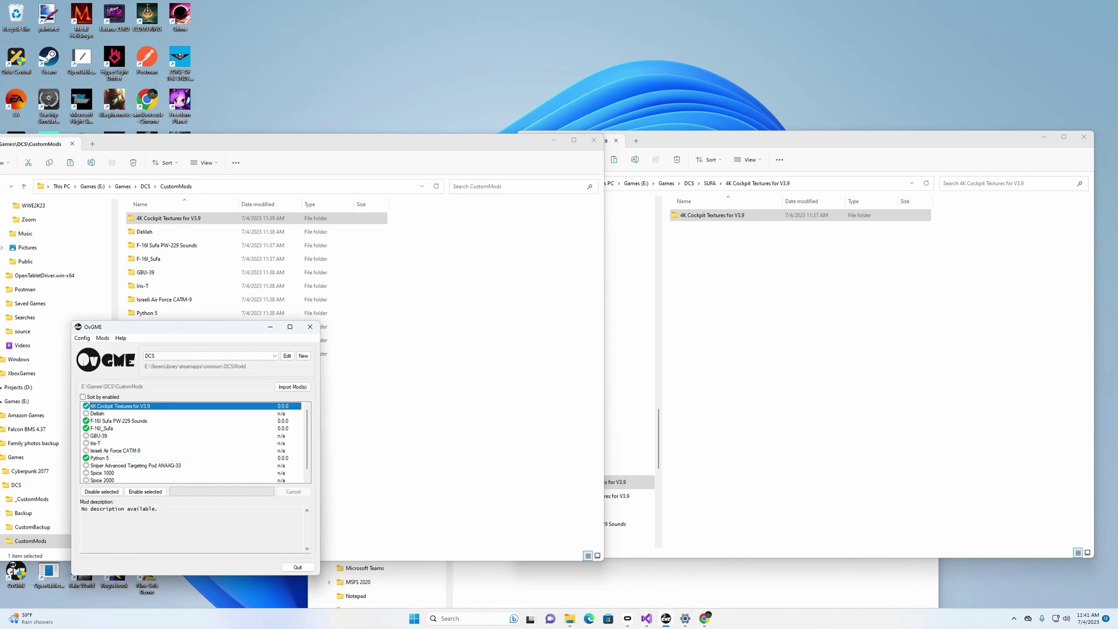
Disable the 4K Cockpit Textures for V3.9, F-16I Sufa PW-229 Sounds and F-16I_Sufa mods.
{"action": "left_click", "coordinate": [119, 420]}
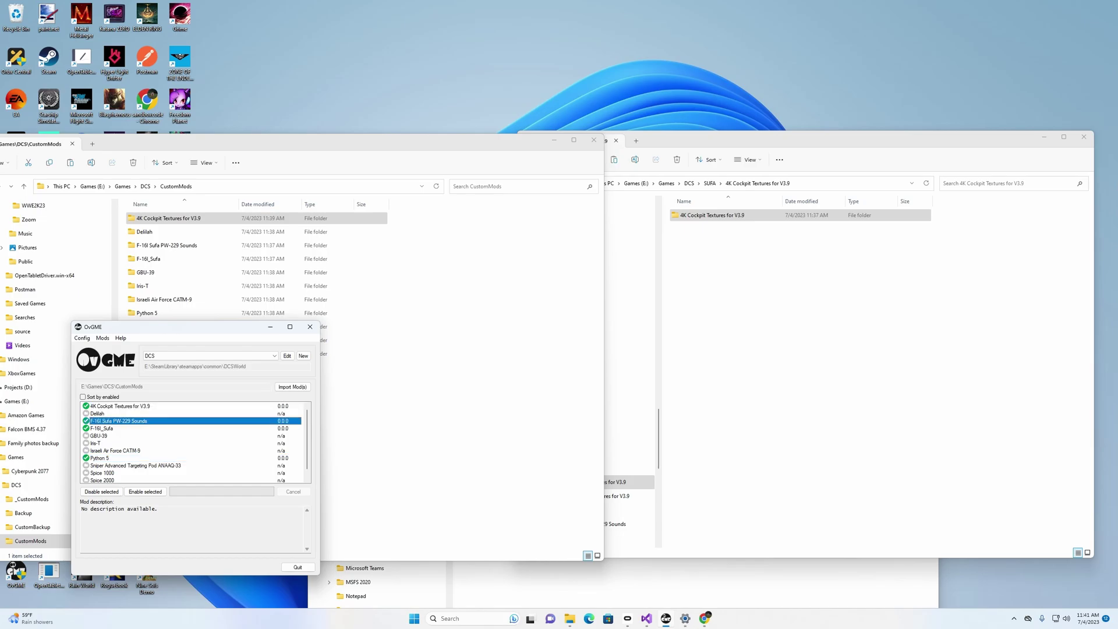
{"action": "left_click", "coordinate": [103, 428]}
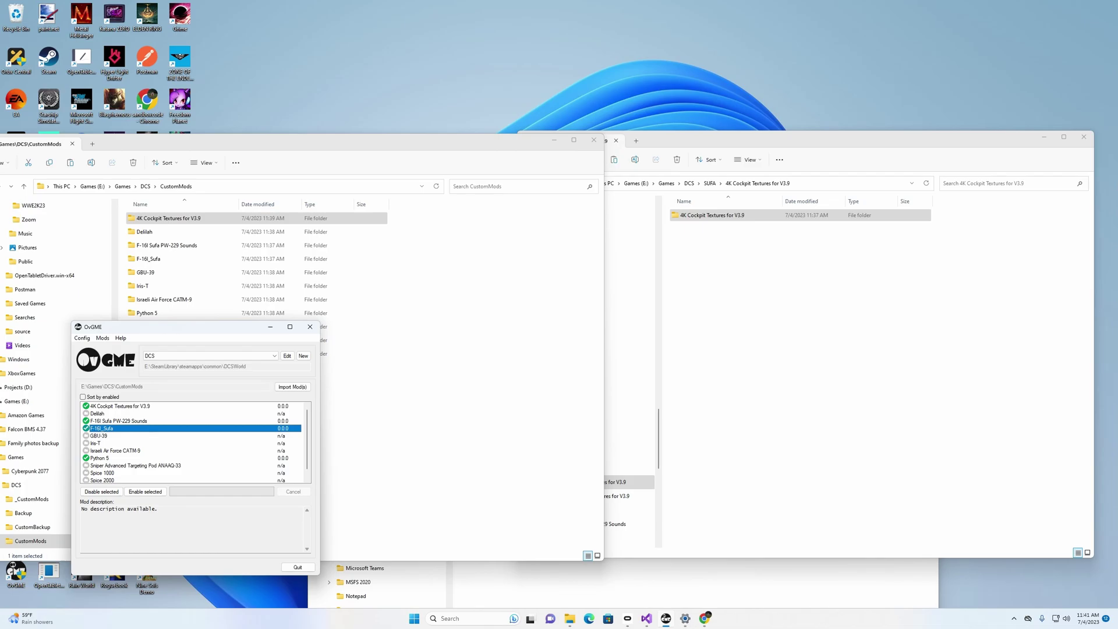
{"action": "left_click", "coordinate": [120, 406]}
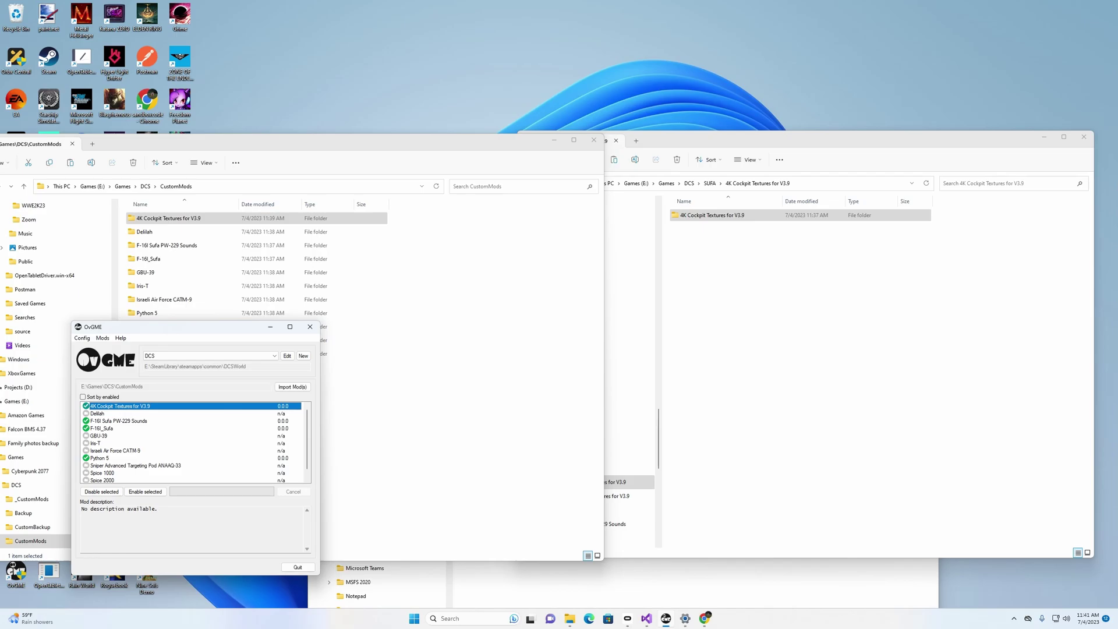
{"action": "left_click", "coordinate": [101, 491]}
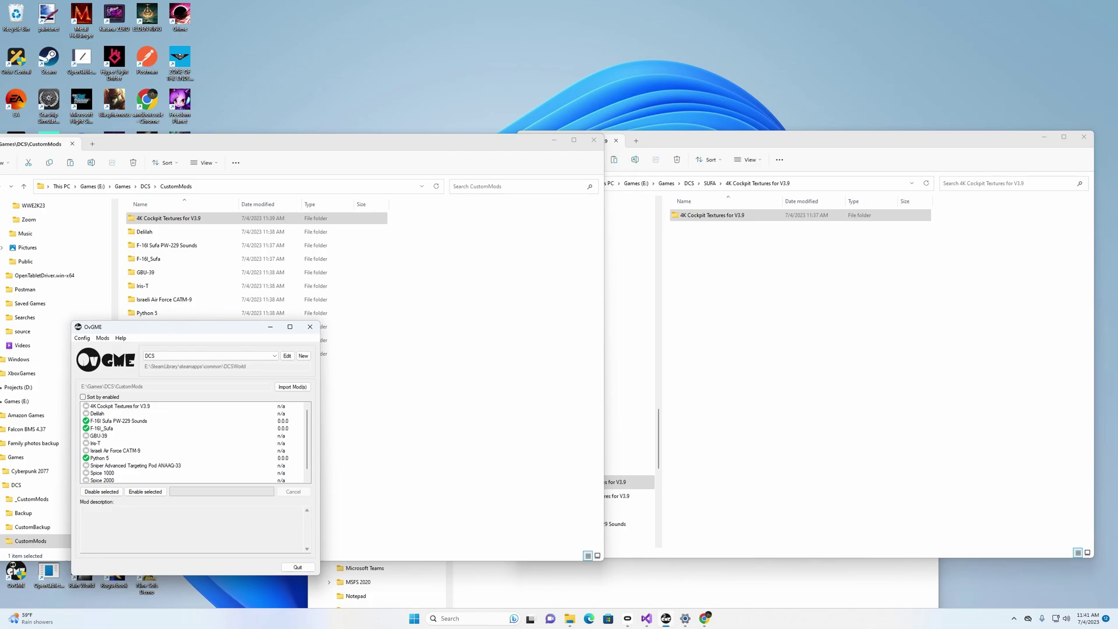
{"action": "double_click", "coordinate": [118, 421]}
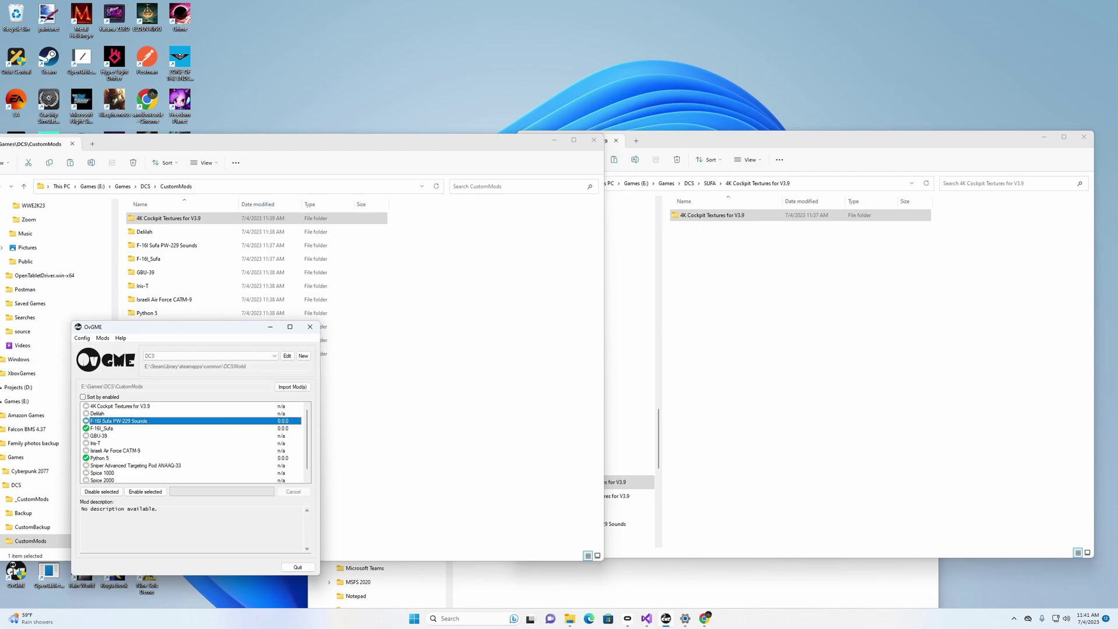
{"action": "double_click", "coordinate": [110, 429]}
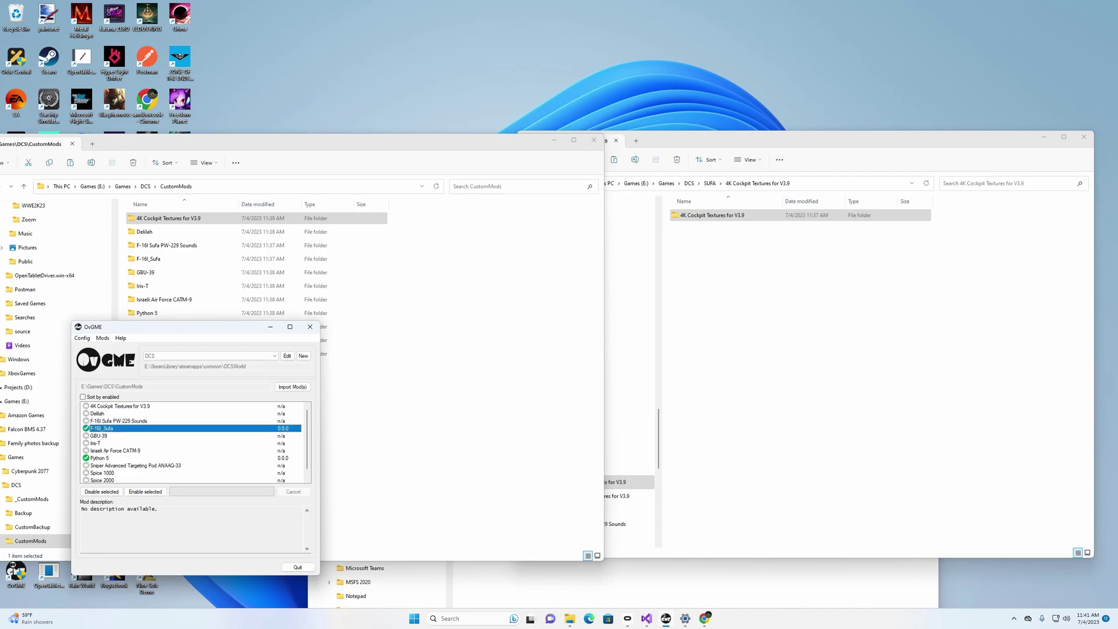